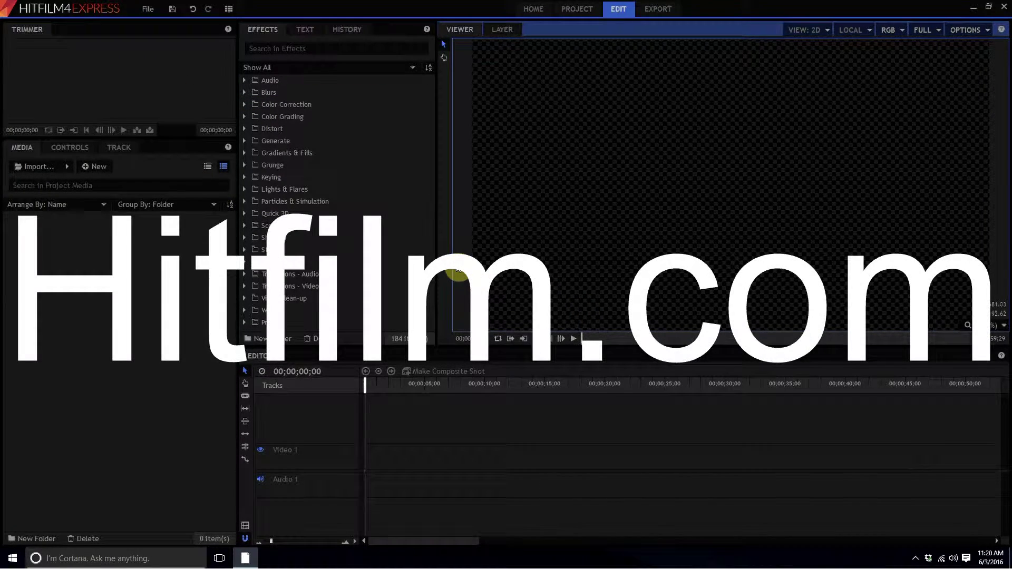
- Import Raw Footage.mp4 into the project's Media panel
click(36, 168)
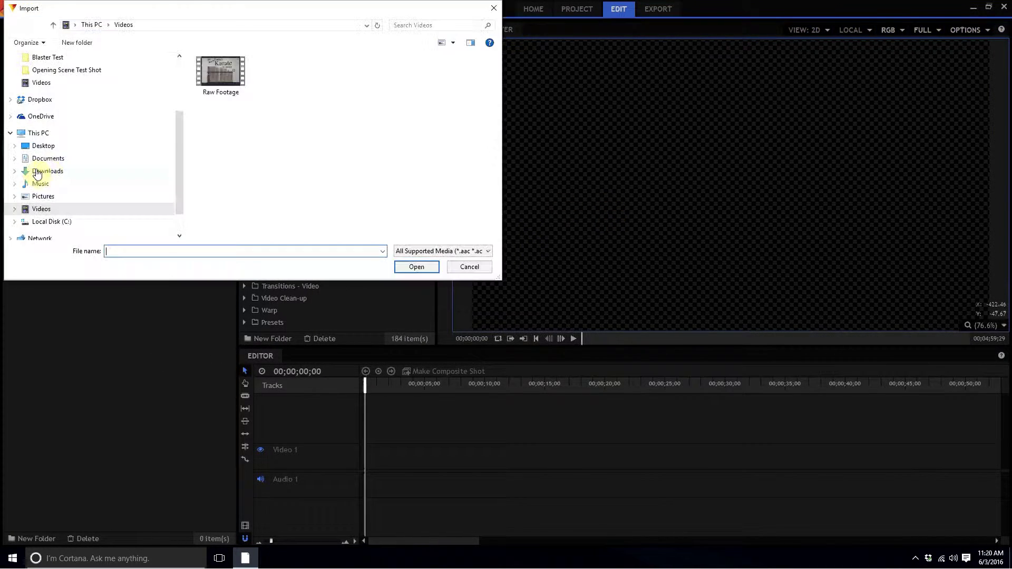
double_click(227, 77)
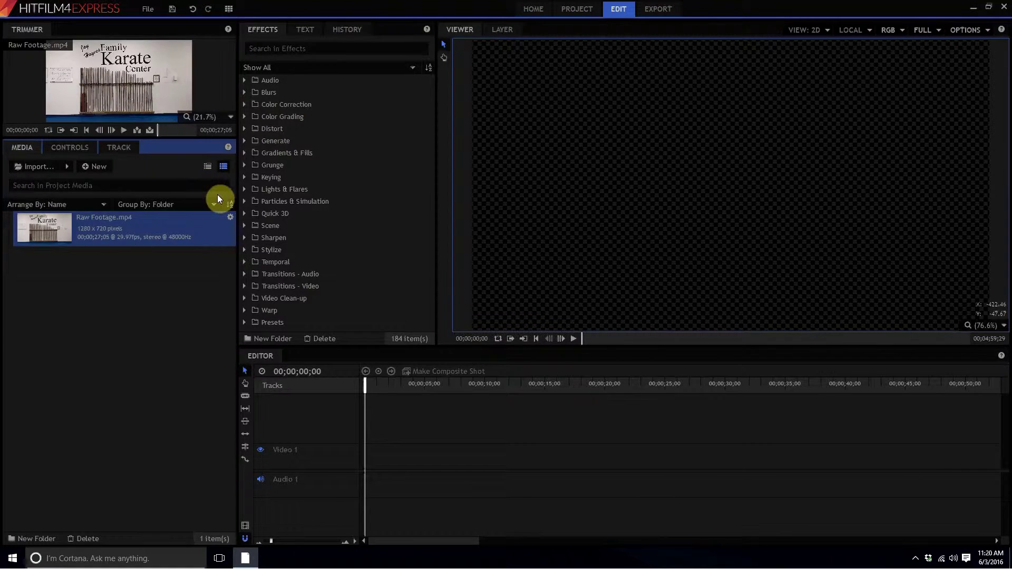
drag(59, 228, 110, 232)
- Preview the Raw Footage clip in the Trimmer, playing and then stopping it
click(123, 130)
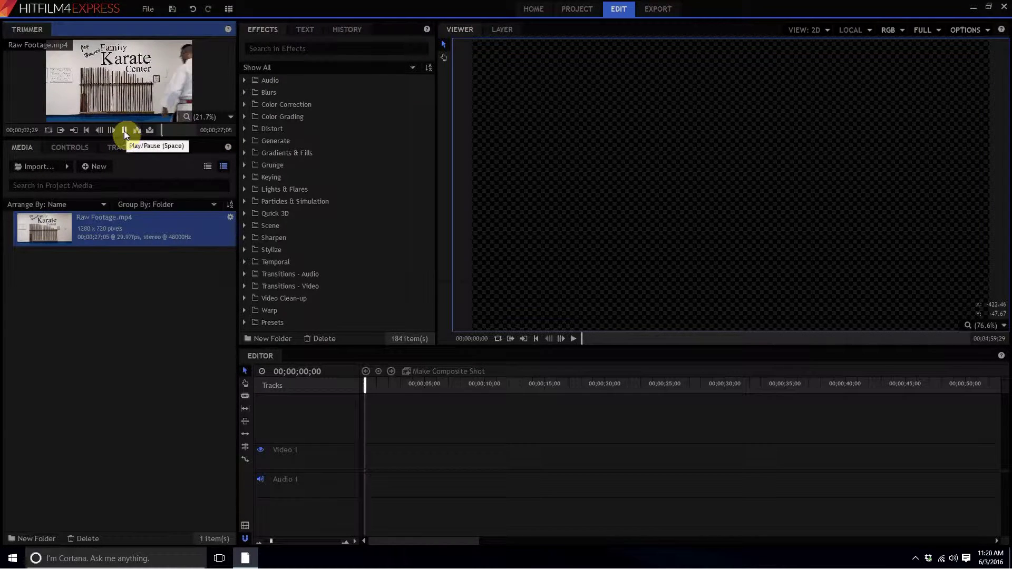
click(125, 130)
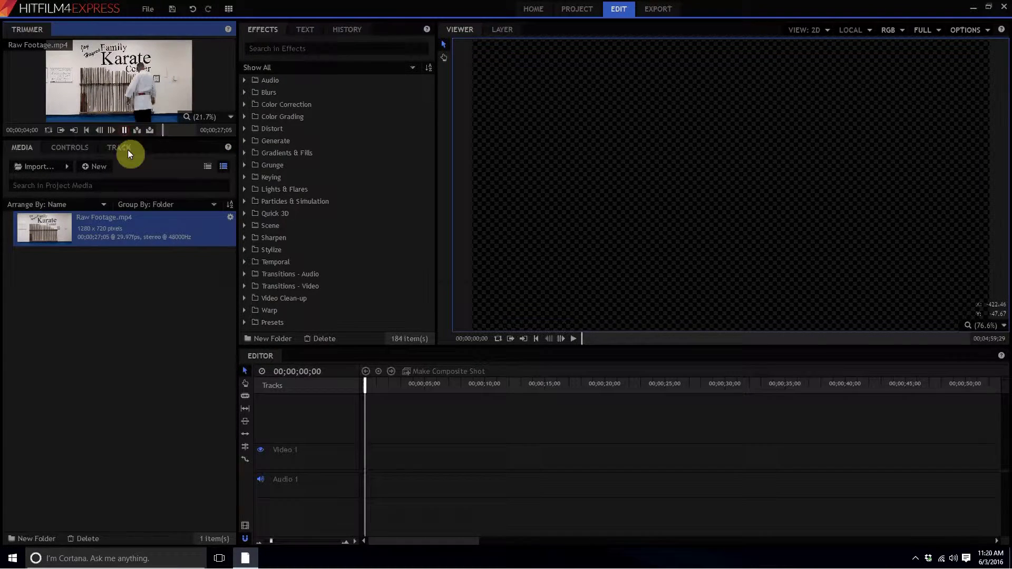
click(87, 227)
drag(84, 232, 389, 460)
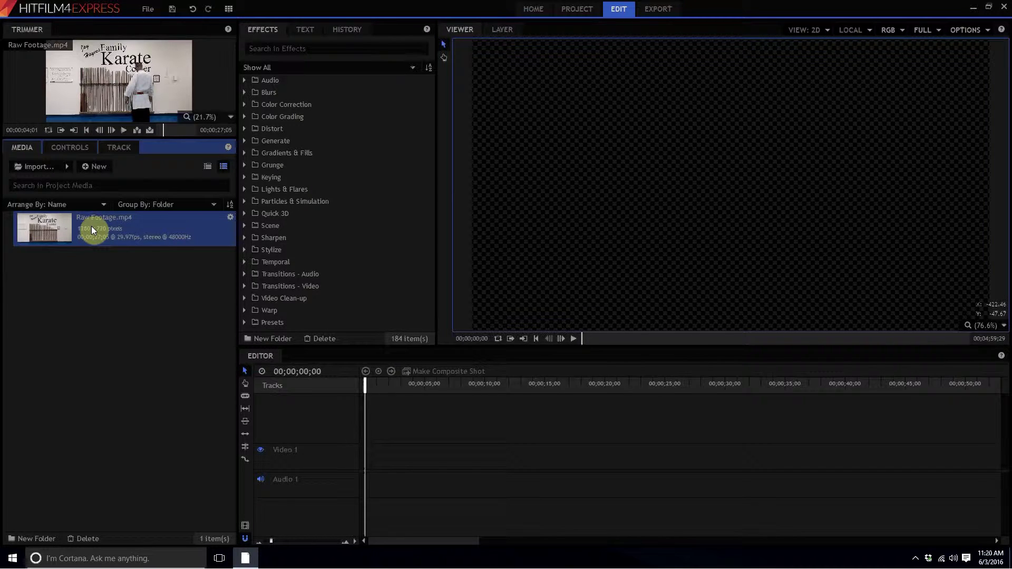
- Place Raw Footage on the Video 1 track and scrub forward through it
drag(91, 226, 366, 461)
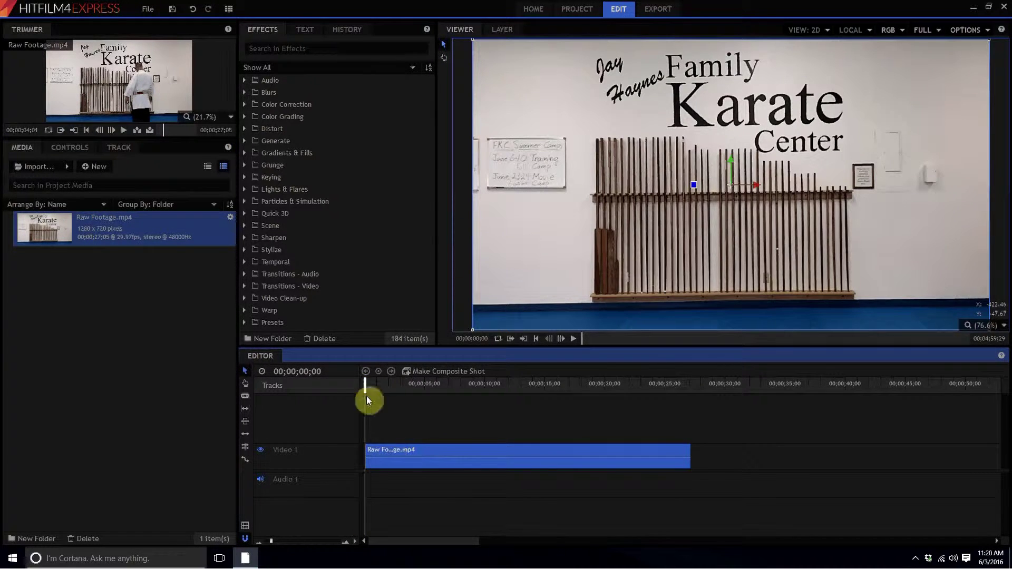
click(366, 383)
drag(375, 384, 447, 385)
- Trim the clip's opening seconds, ripple-delete the gap so it starts at zero, then scrub to 19;02
click(368, 460)
drag(368, 457, 446, 451)
right_click(408, 453)
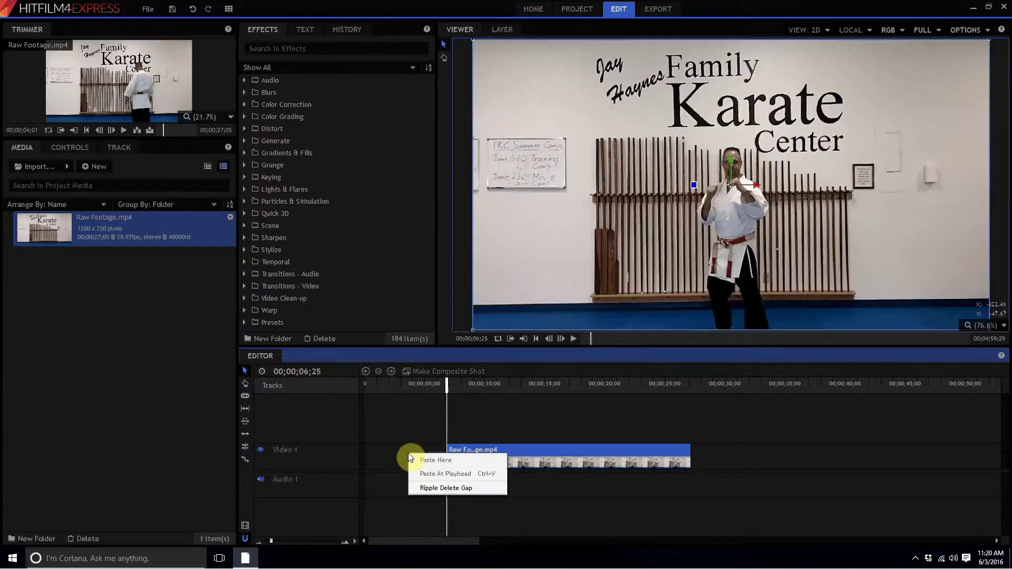
click(412, 480)
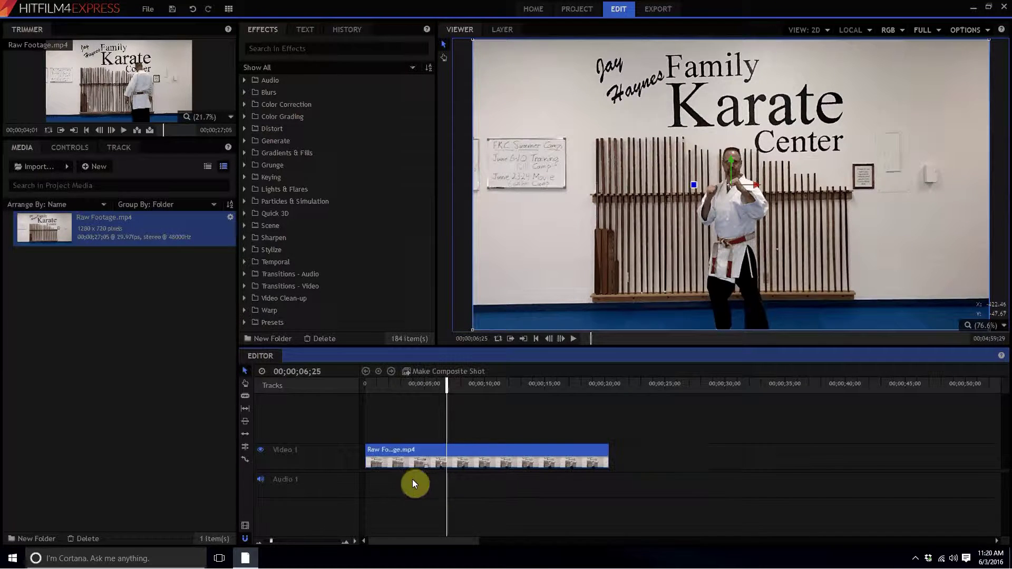
drag(451, 386, 593, 383)
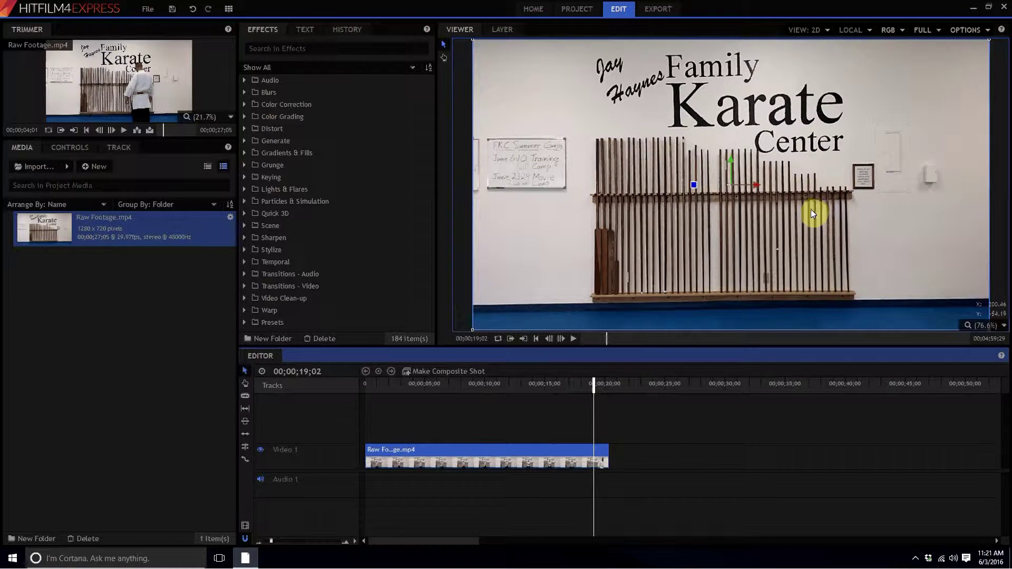
- Export the current empty-dojo frame from the Viewer as 'Clean Plate'
click(959, 31)
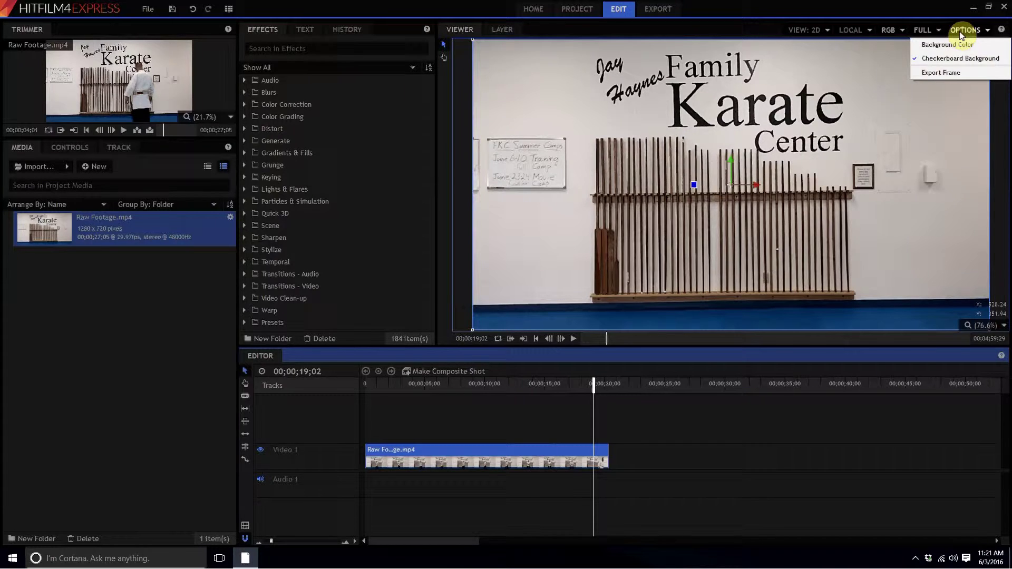
click(926, 73)
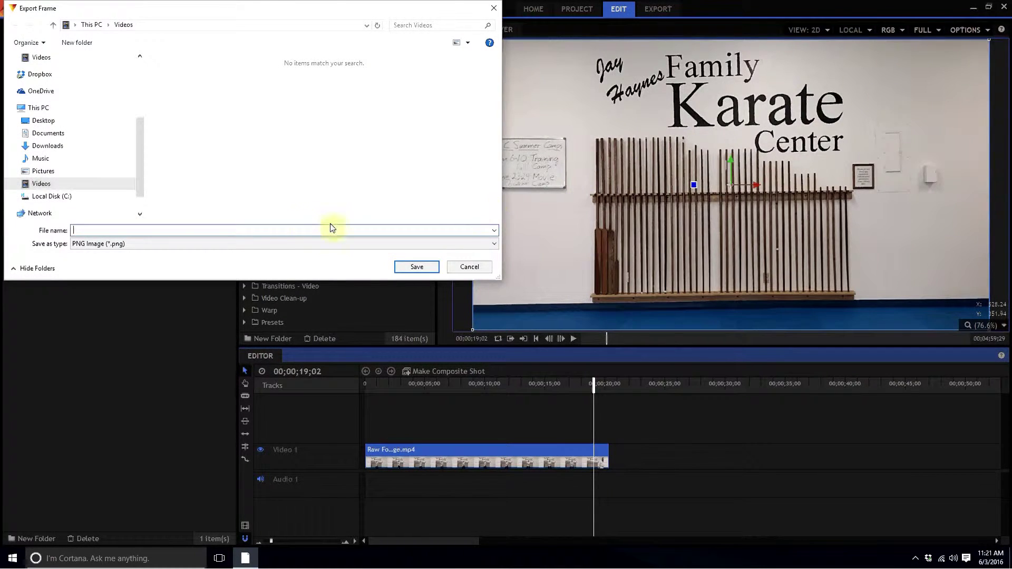
text(Clean Plate)
key(Return)
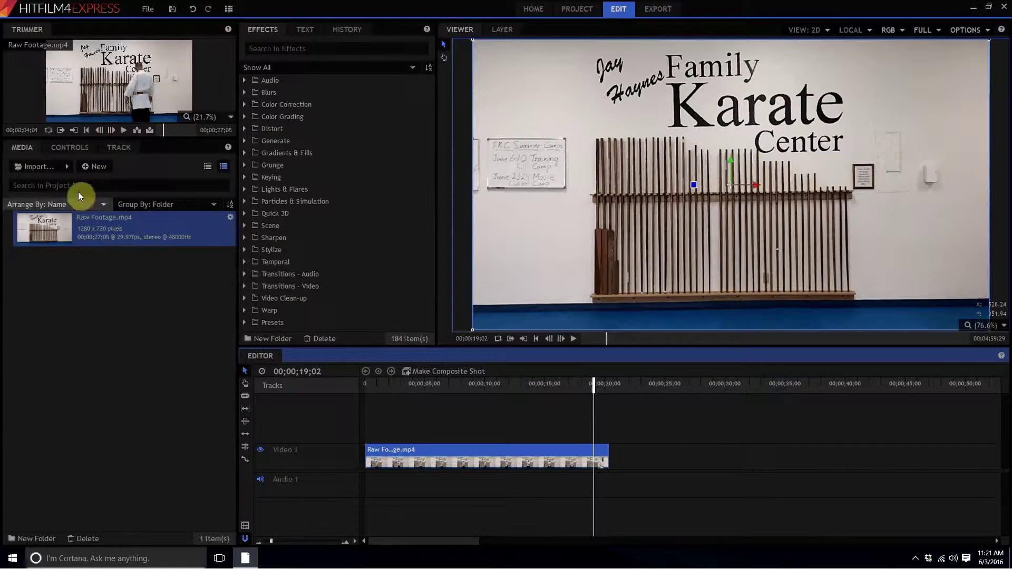
- Import Clean Plate.png into the Media panel
click(47, 165)
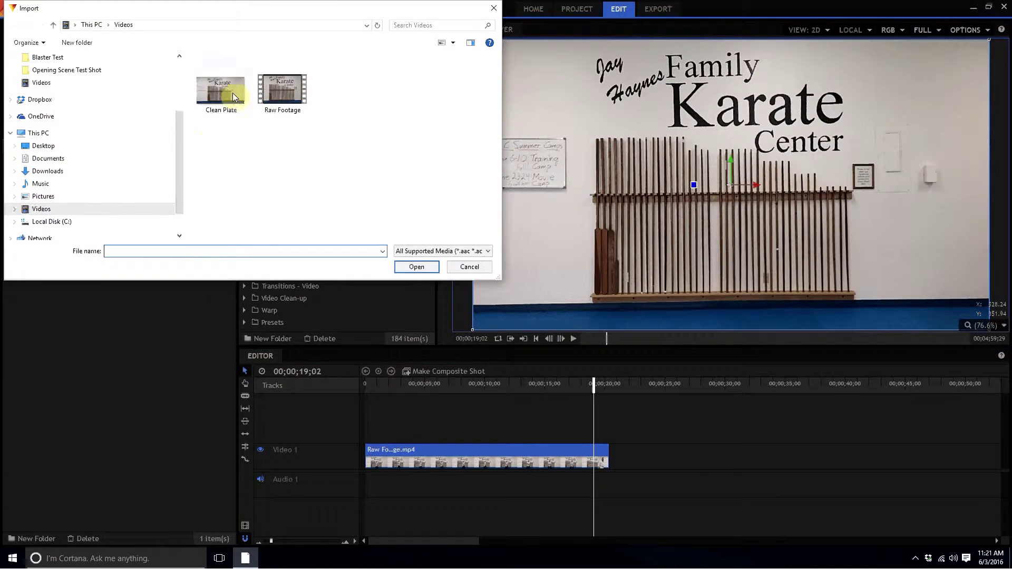
click(218, 91)
double_click(218, 90)
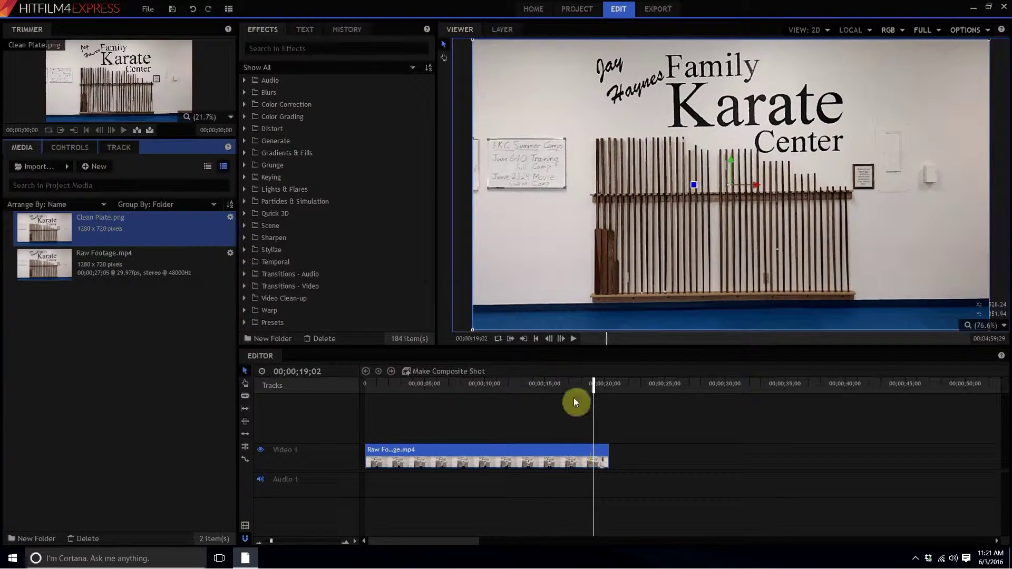
- Turn the Raw Footage clip into a Raw Footage composite shot
right_click(506, 450)
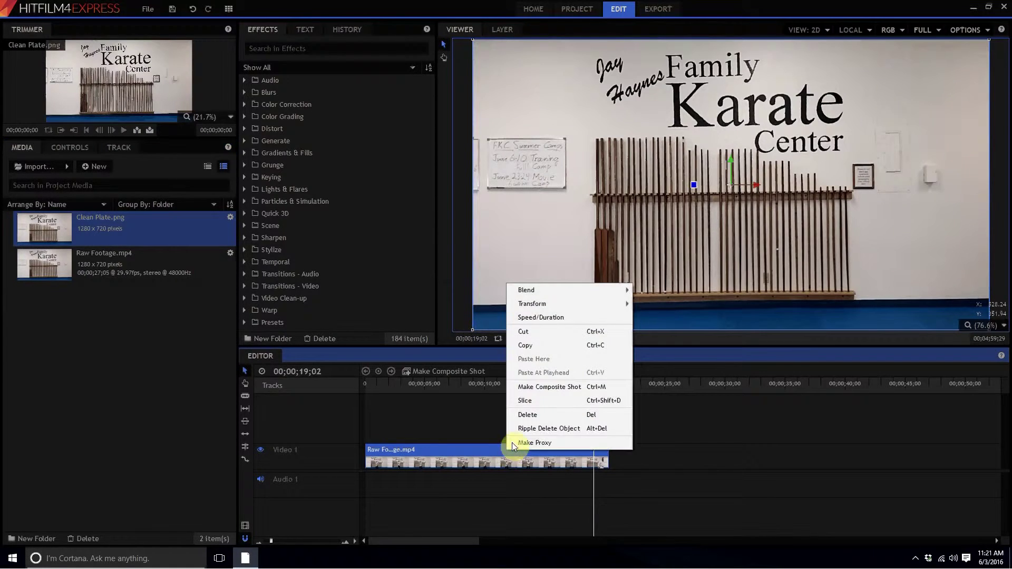
click(535, 388)
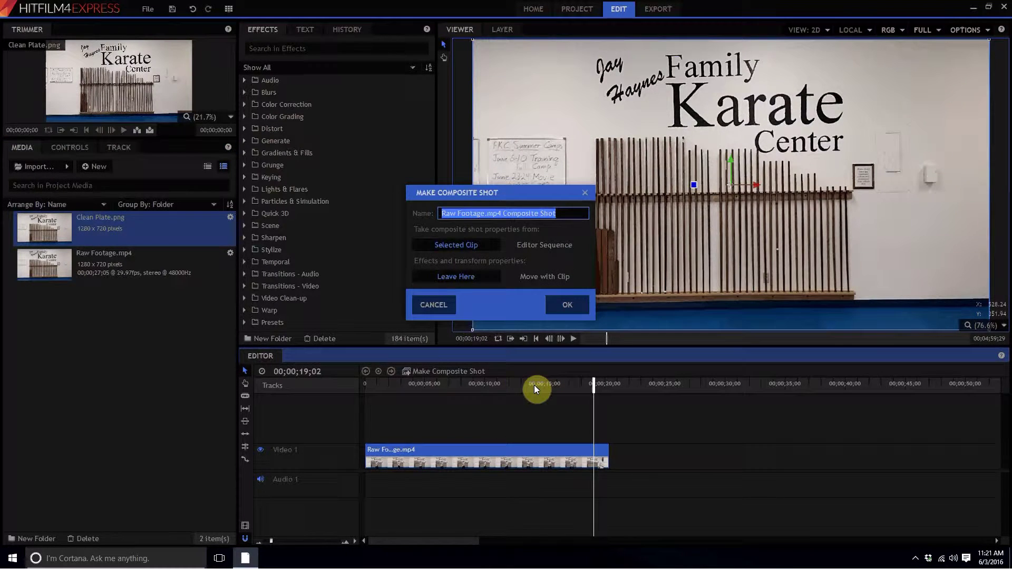
click(562, 304)
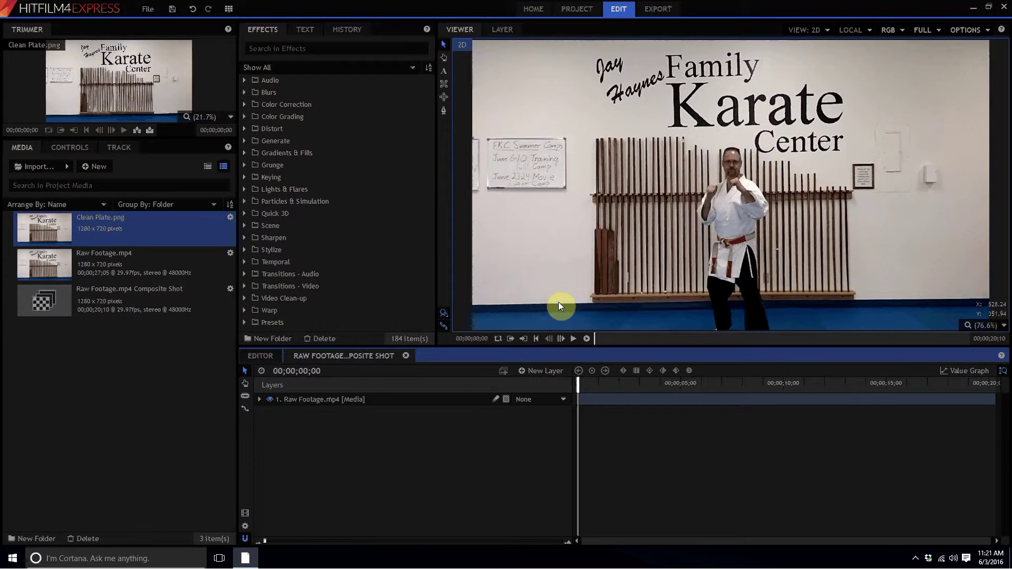
- Scrub the composite timeline to 13;17, where the performer finishes the form
click(589, 383)
click(684, 383)
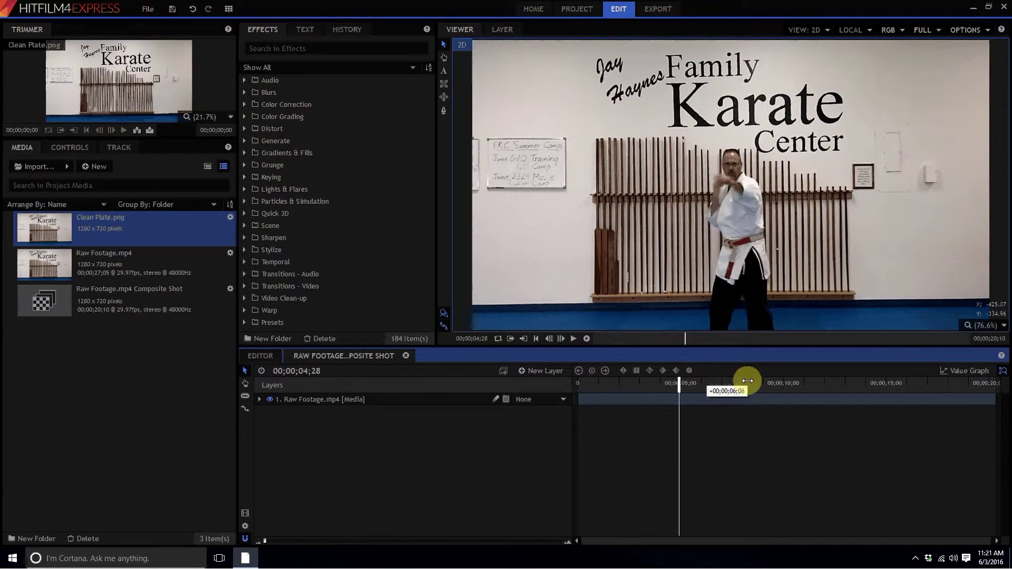
click(806, 384)
click(821, 383)
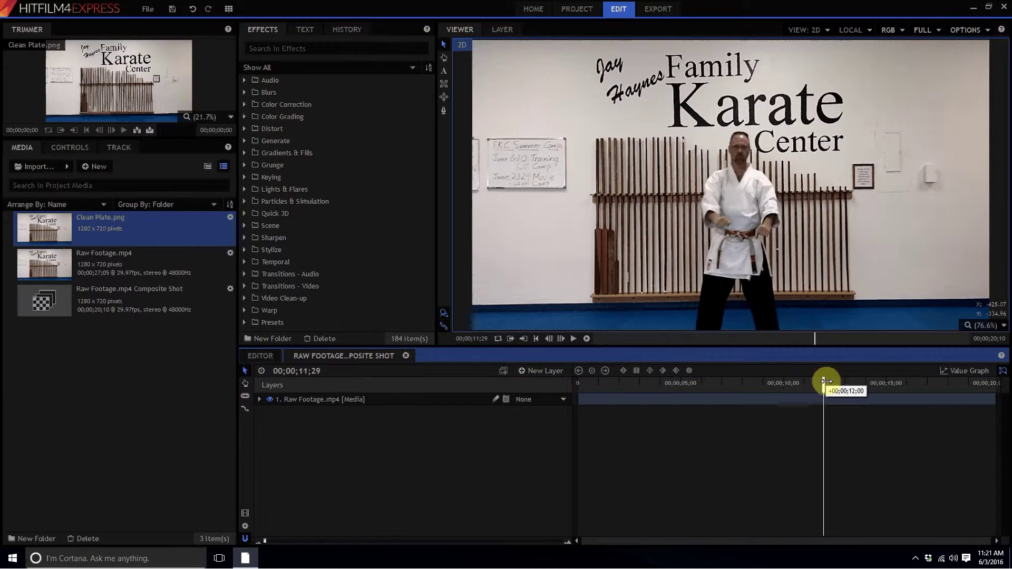
click(854, 384)
click(856, 381)
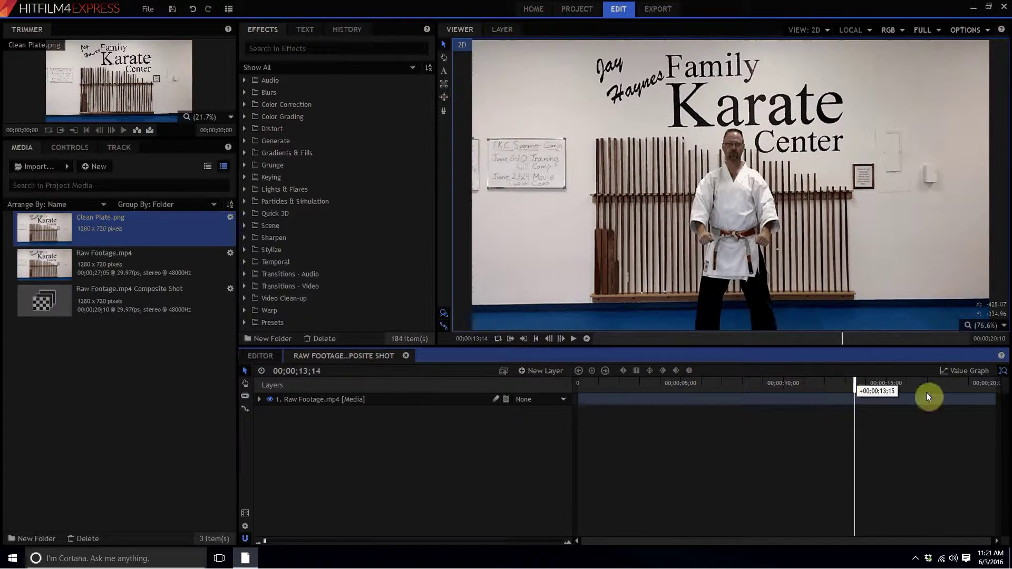
- End the Raw Footage layer at the playhead and add Clean Plate.png as a layer beneath it
drag(986, 399, 862, 398)
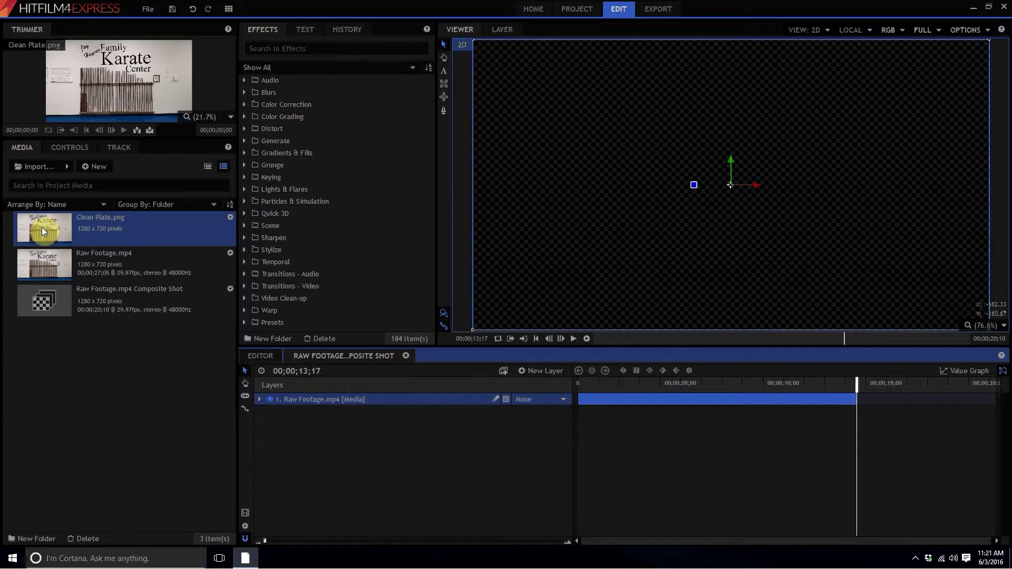
drag(42, 227, 366, 449)
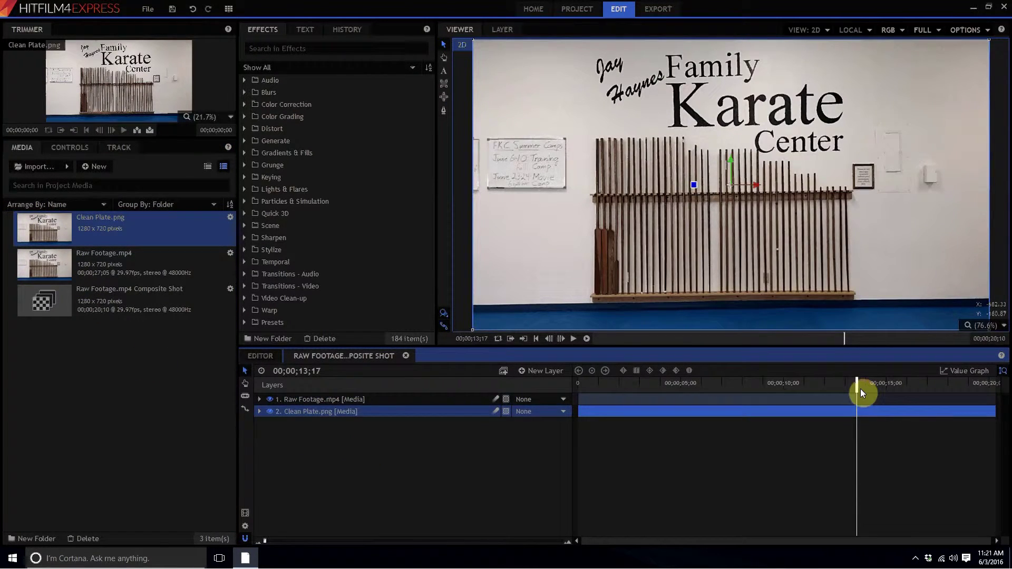
key(Left)
- Step between frames to compare the footage's last frame with the clean plate, ending at 13;16
key(Right)
key(Left)
key(Right)
key(Left)
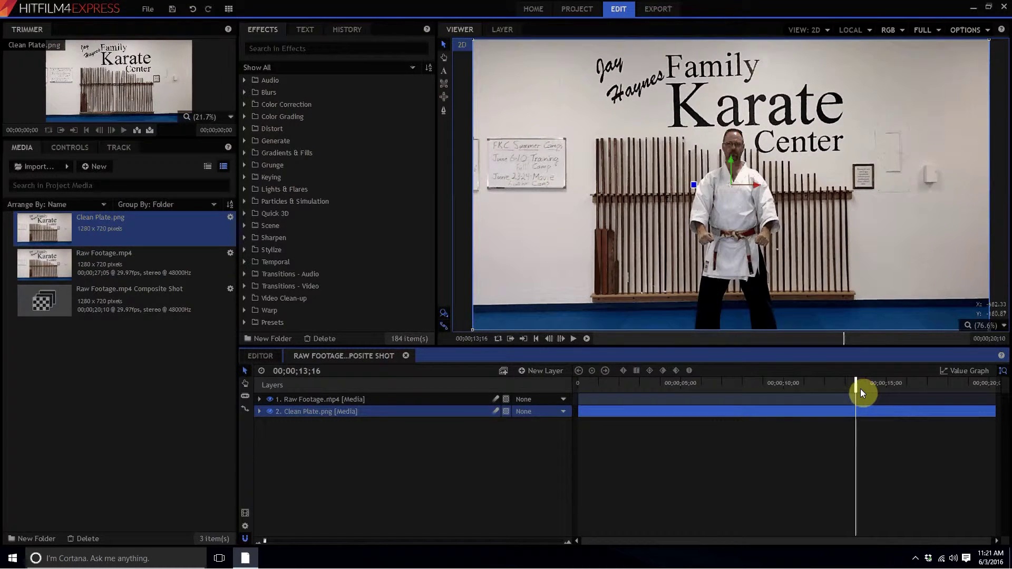
mouse_move(853, 388)
mouse_down()
mouse_move(817, 388)
mouse_move(858, 385)
mouse_up()
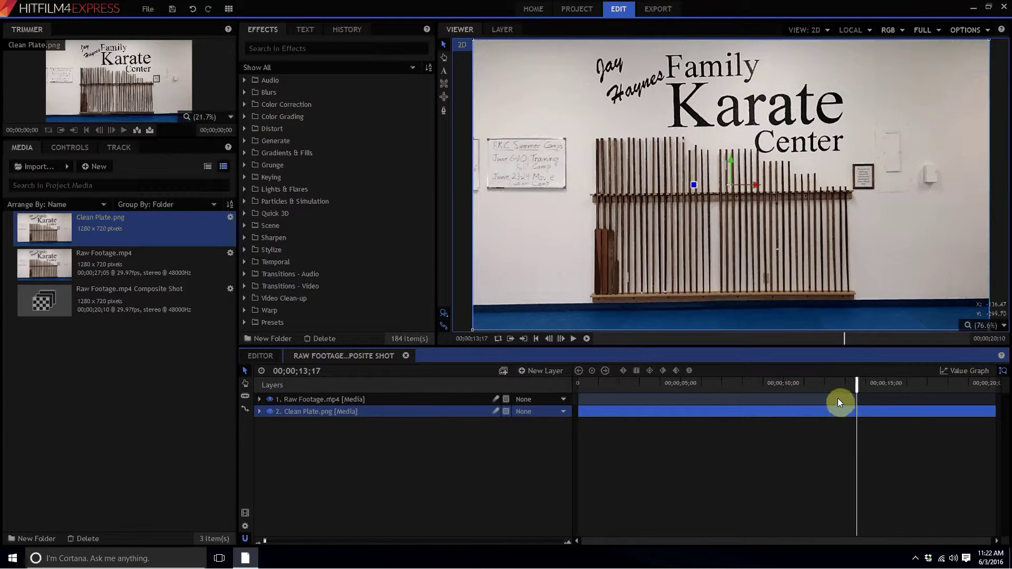
drag(857, 383, 855, 384)
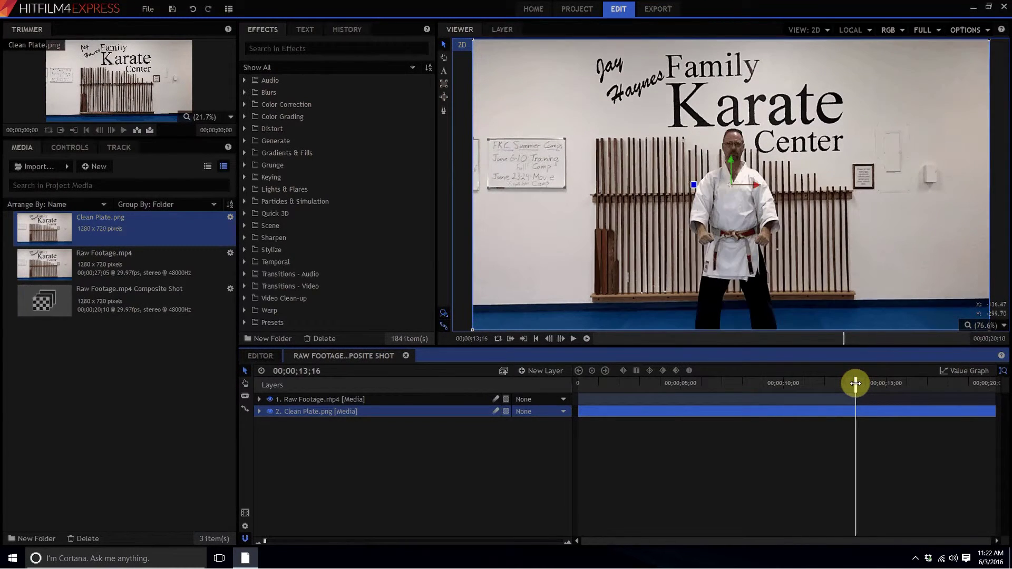
- Keyframe the Raw Footage layer's Opacity at 0% on frame 13;16
click(259, 399)
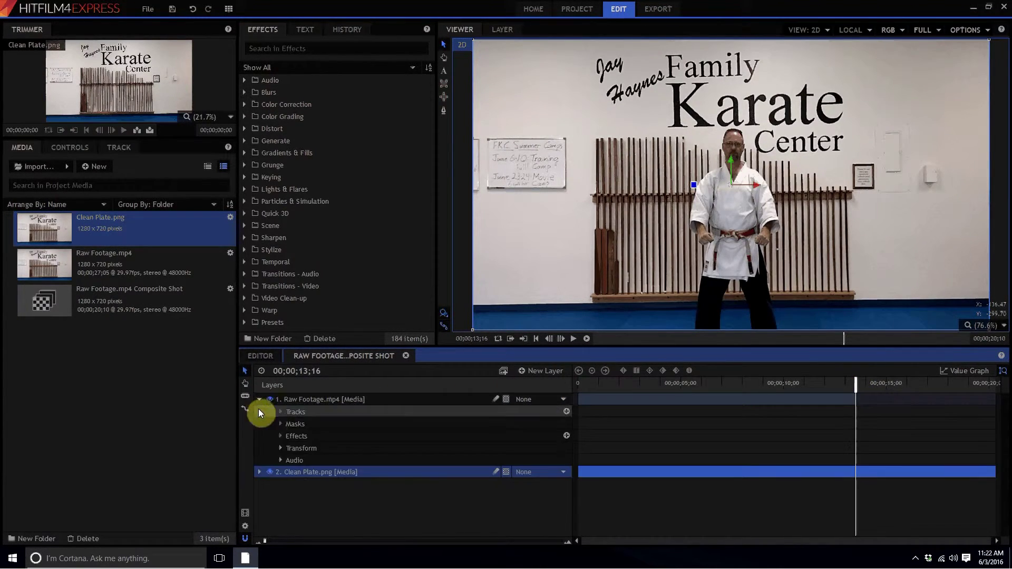
click(277, 449)
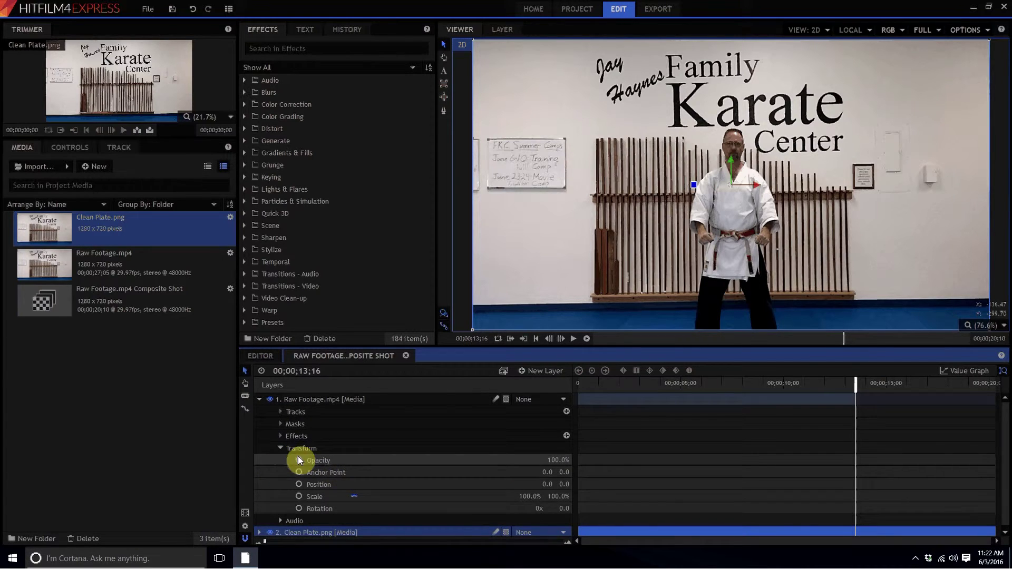
click(298, 460)
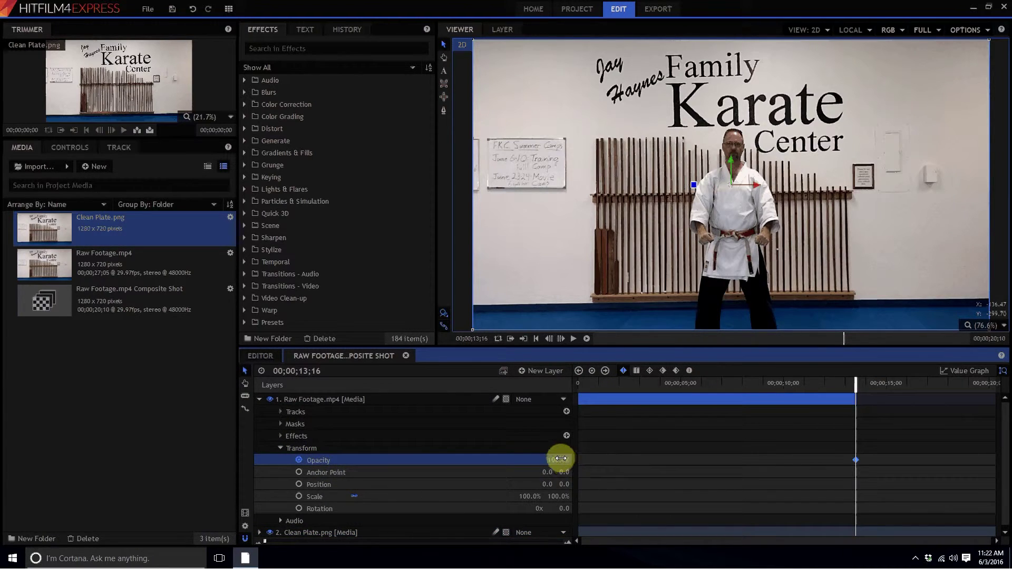
drag(561, 459, 538, 459)
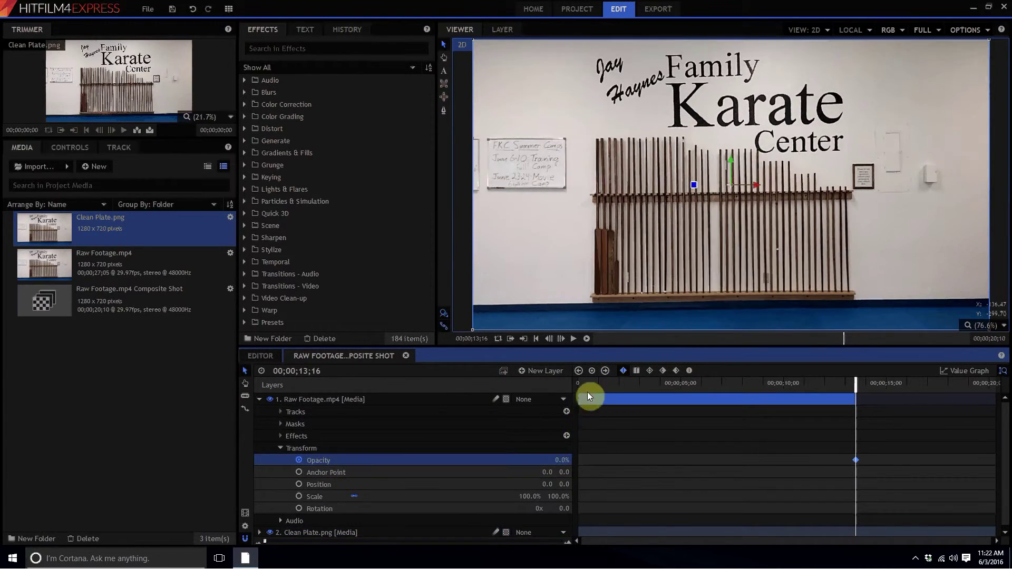
- Add a 100% Opacity keyframe at 12;16 so the performer starts fully visible
click(304, 374)
key(BackSpace)
text(2)
key(Return)
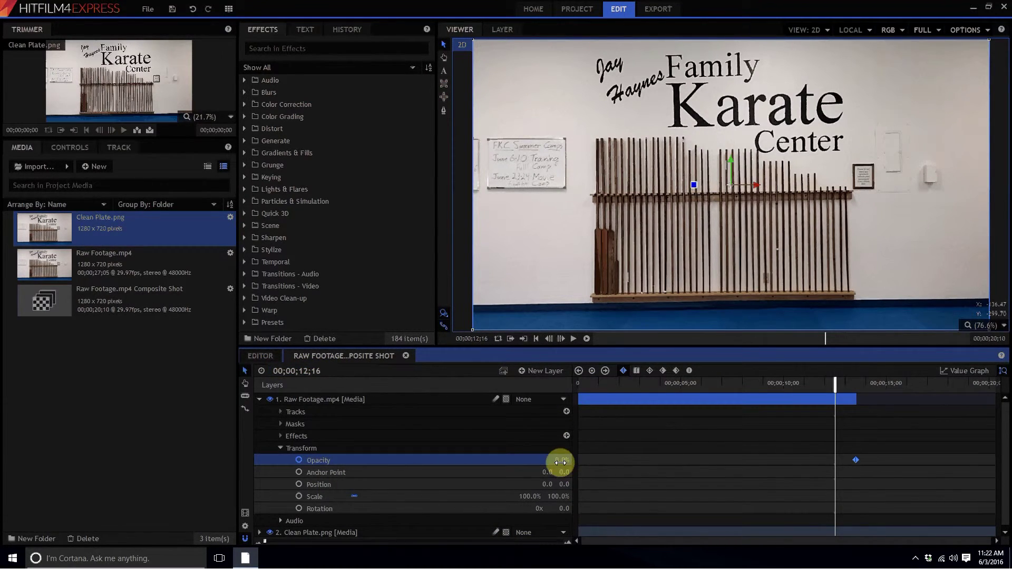
drag(560, 462, 570, 462)
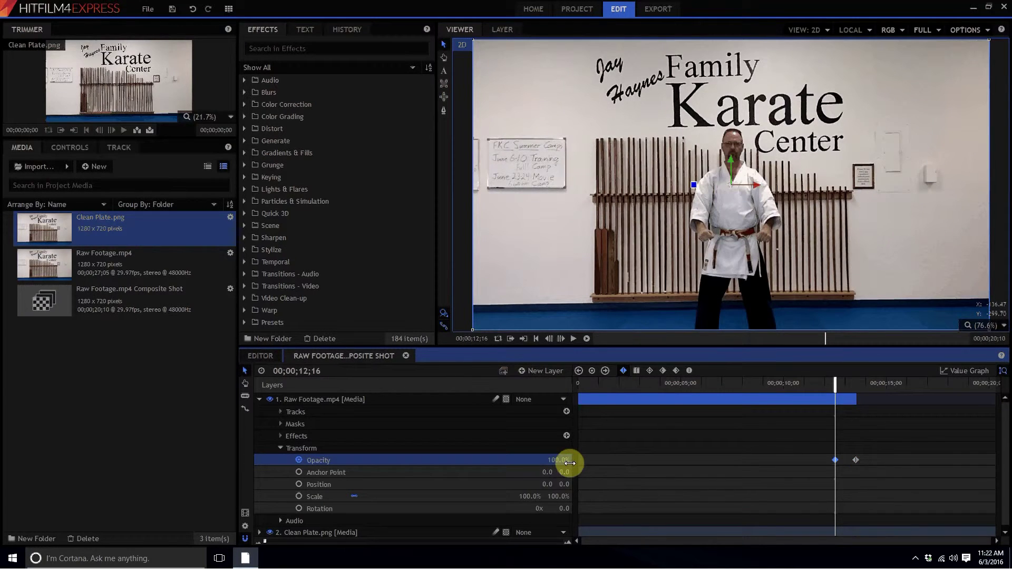
- Play the shot from 11;08 to preview the fade into the empty dojo
click(573, 339)
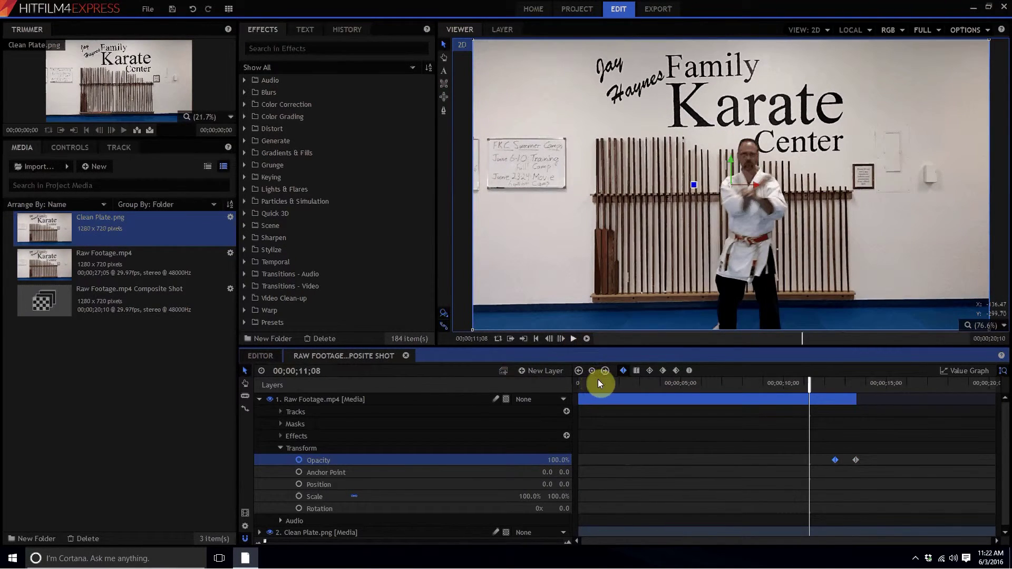
key(space)
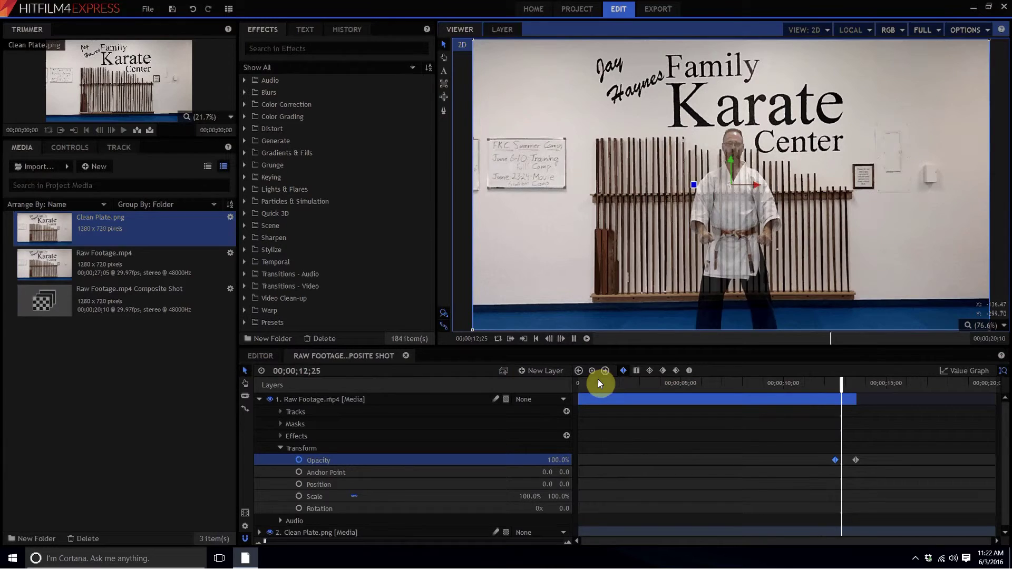
click(574, 339)
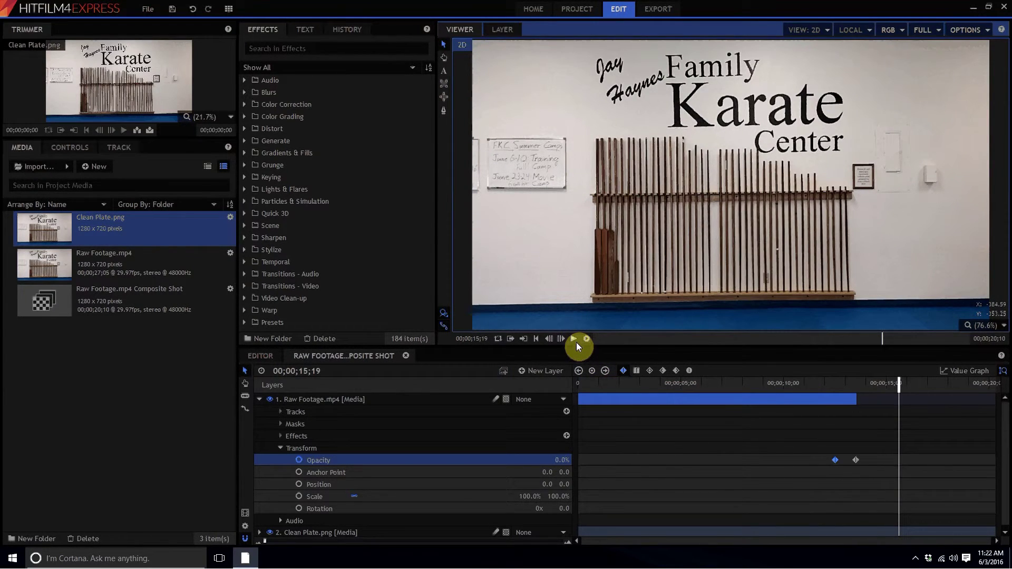